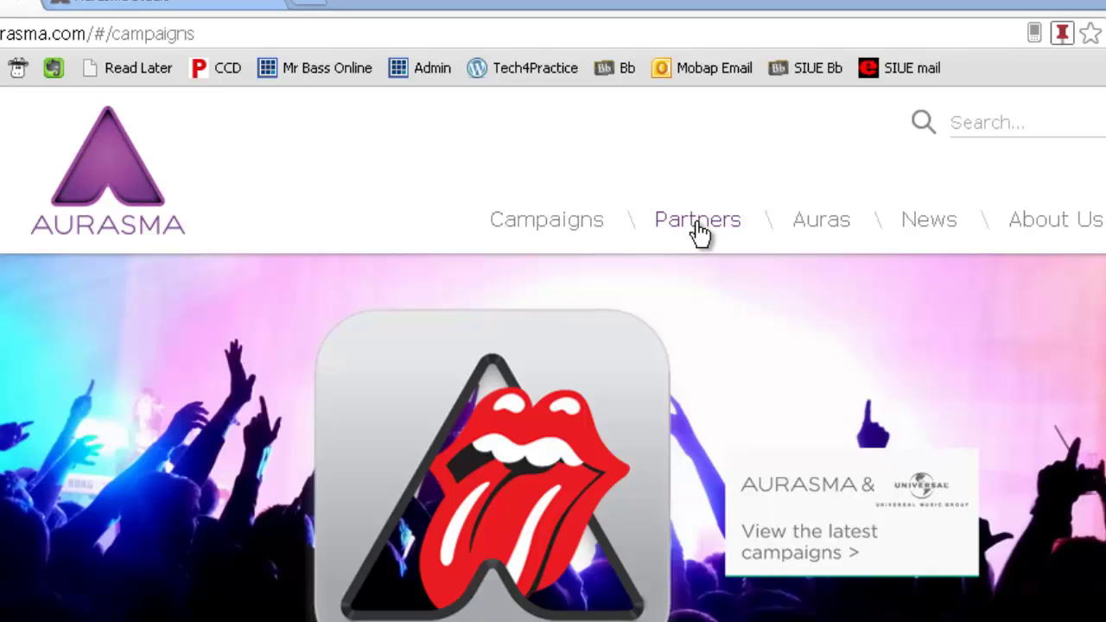
Step: Visit the Partners page, then return to the Aurasma Studio tab
left_click(698, 227)
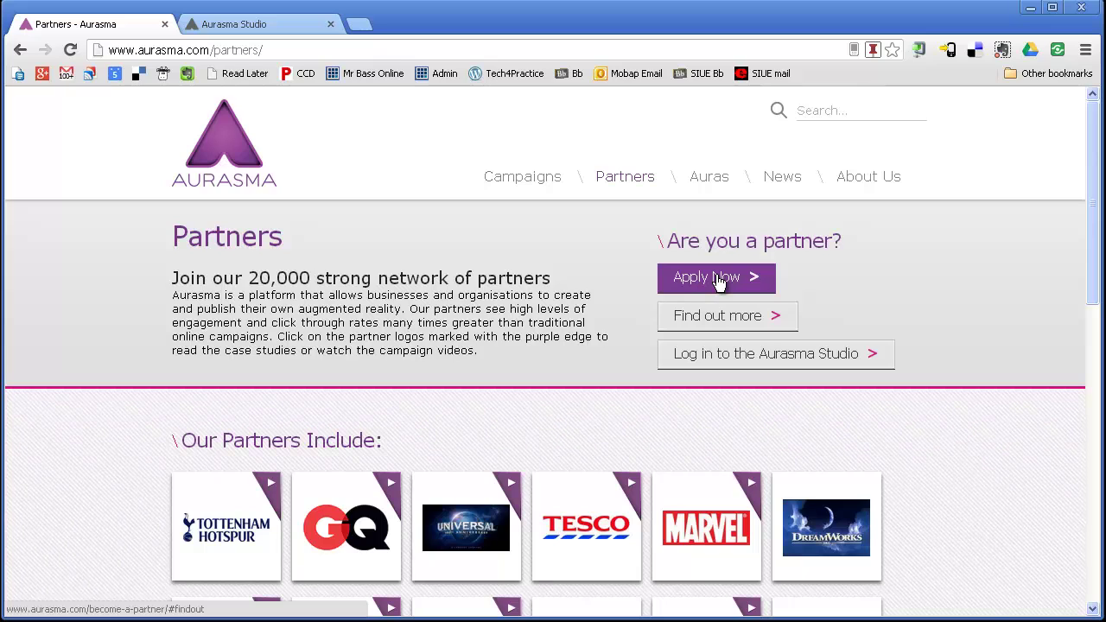
left_click(165, 26)
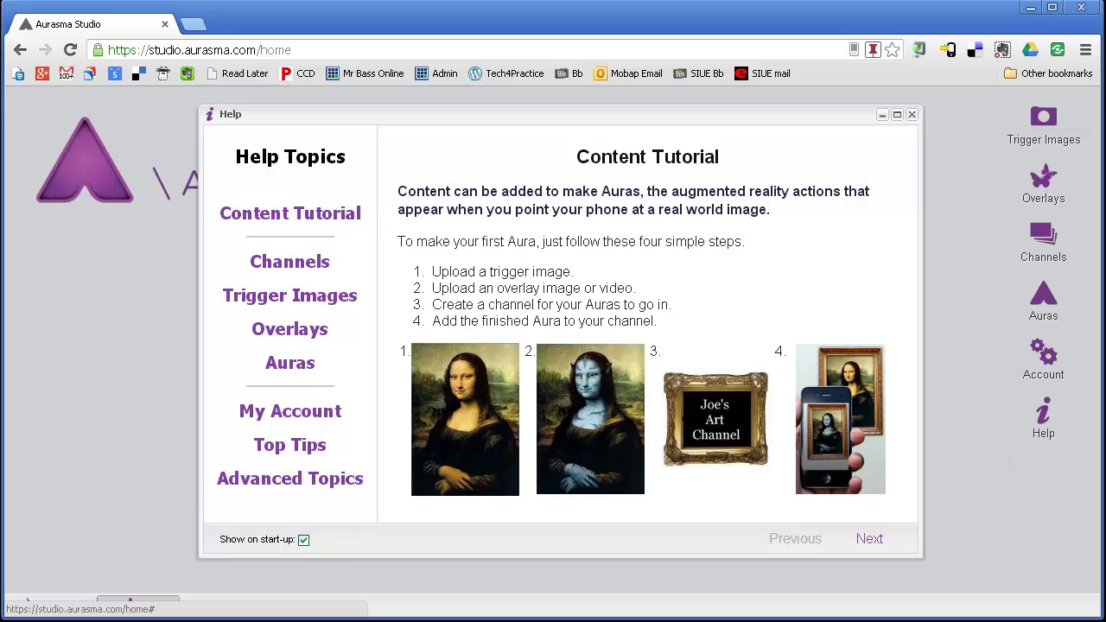
Step: Close the Content Tutorial help window to reveal the Studio home page
left_click(911, 115)
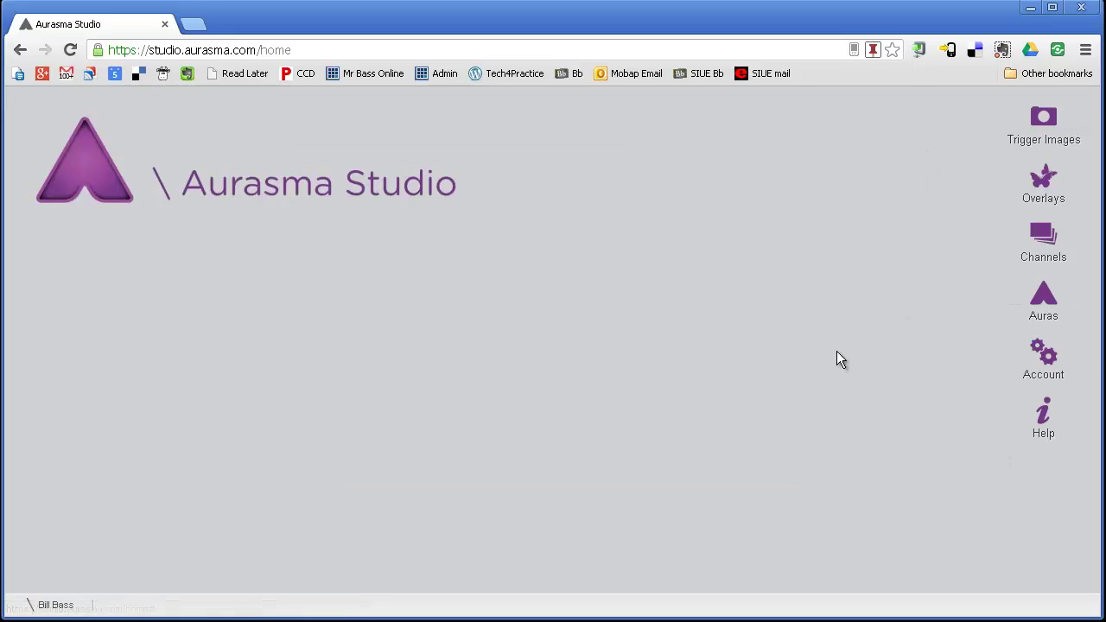
Step: In Trigger Images, open the Cougar Tracks folder and edit the SIUE Circles trigger image
left_click(1016, 139)
left_click_drag(915, 222, 765, 108)
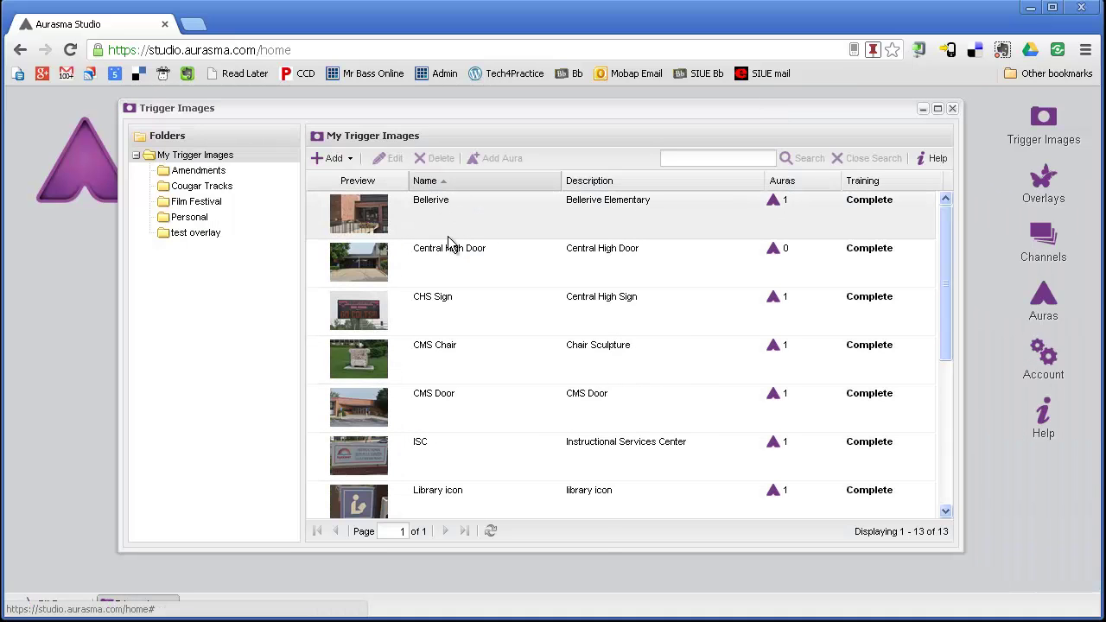
left_click(204, 187)
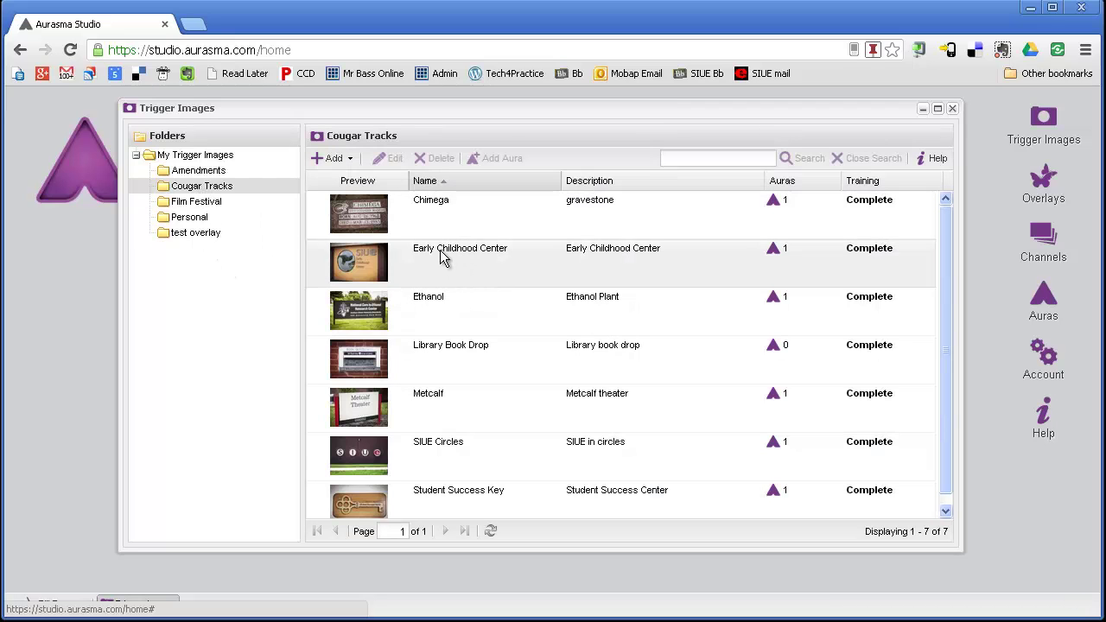
scroll(443, 264, "down", 1)
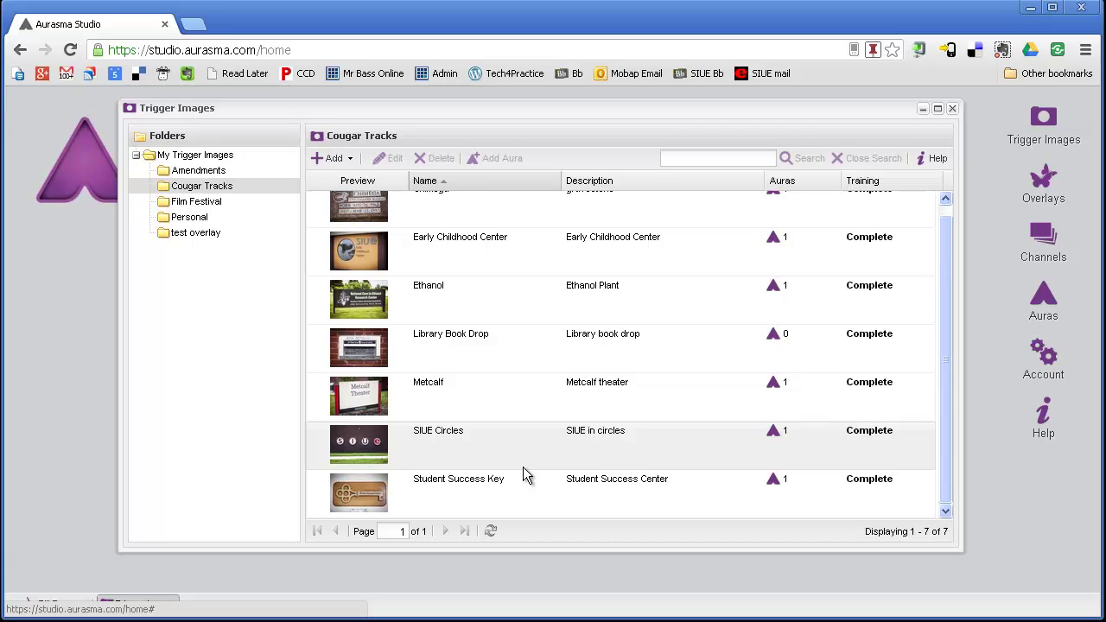
scroll(540, 462, "up", 1)
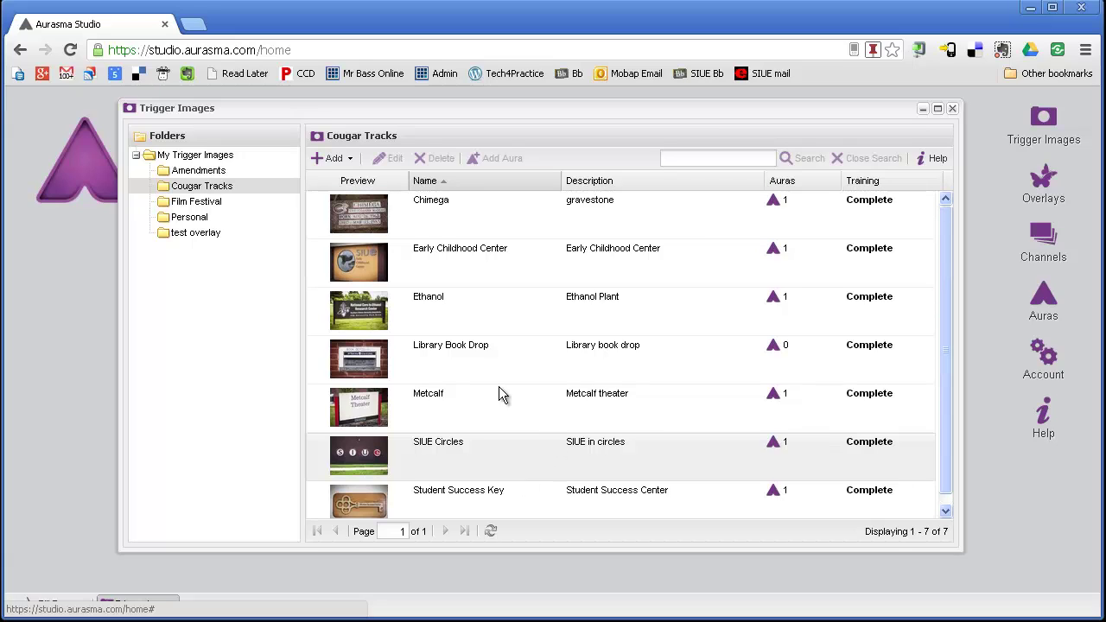
left_click(373, 453)
double_click(373, 453)
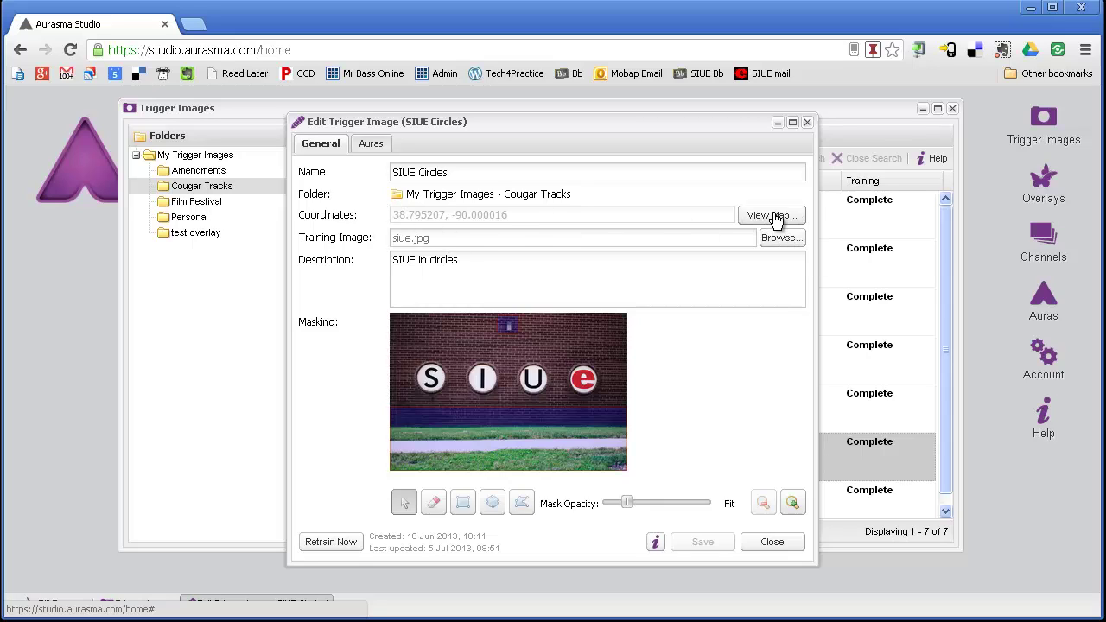
Step: View SIUE Circles' location on the map, then close the map and the trigger image editor
left_click(773, 216)
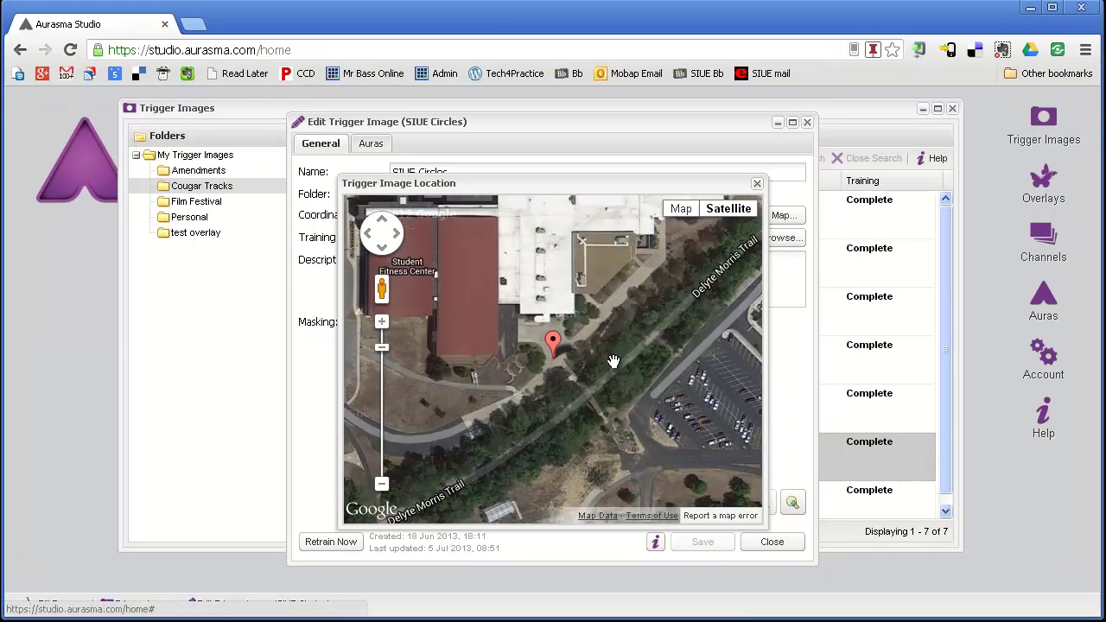
left_click(757, 185)
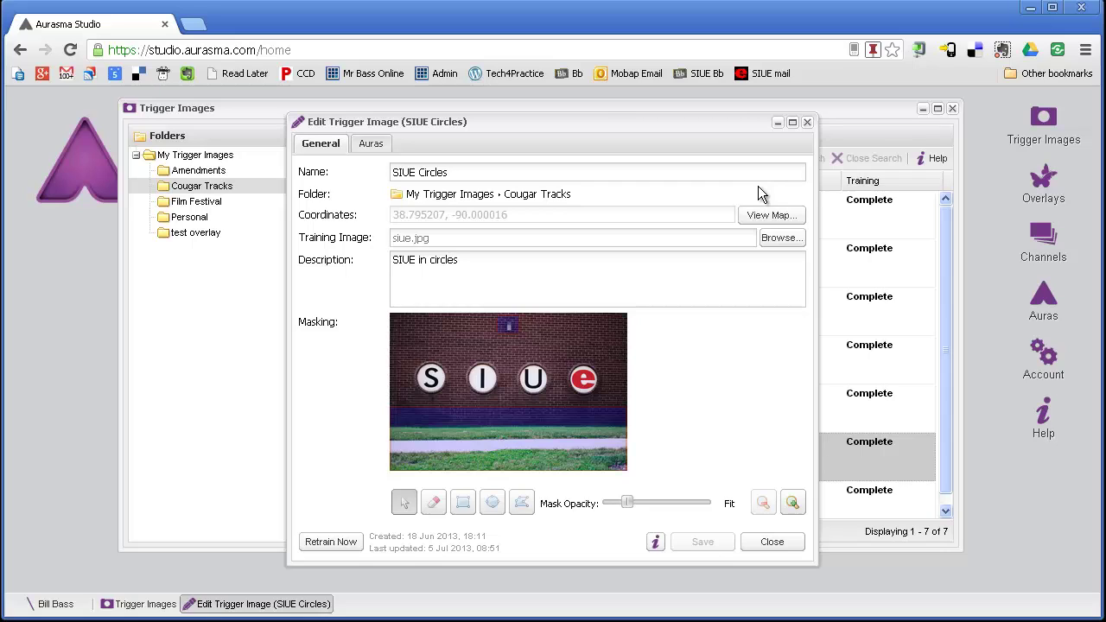
left_click(780, 544)
Step: Open Overlays, list the Cougar Tracks folder's 8 overlays, and make the window taller
left_click(1043, 183)
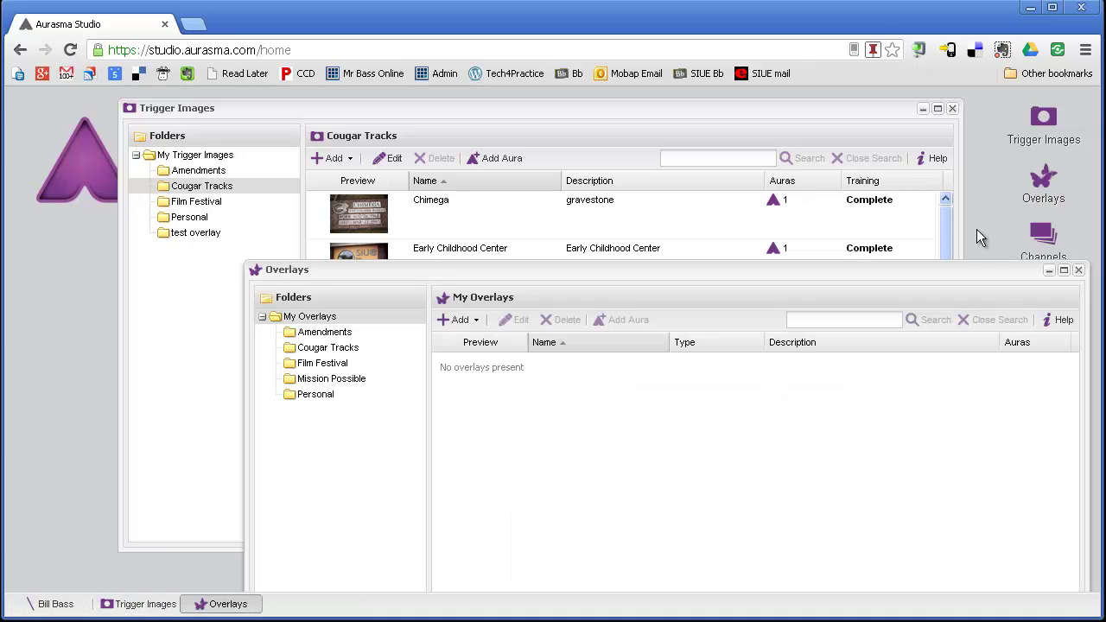
left_click_drag(921, 265, 779, 94)
left_click(217, 177)
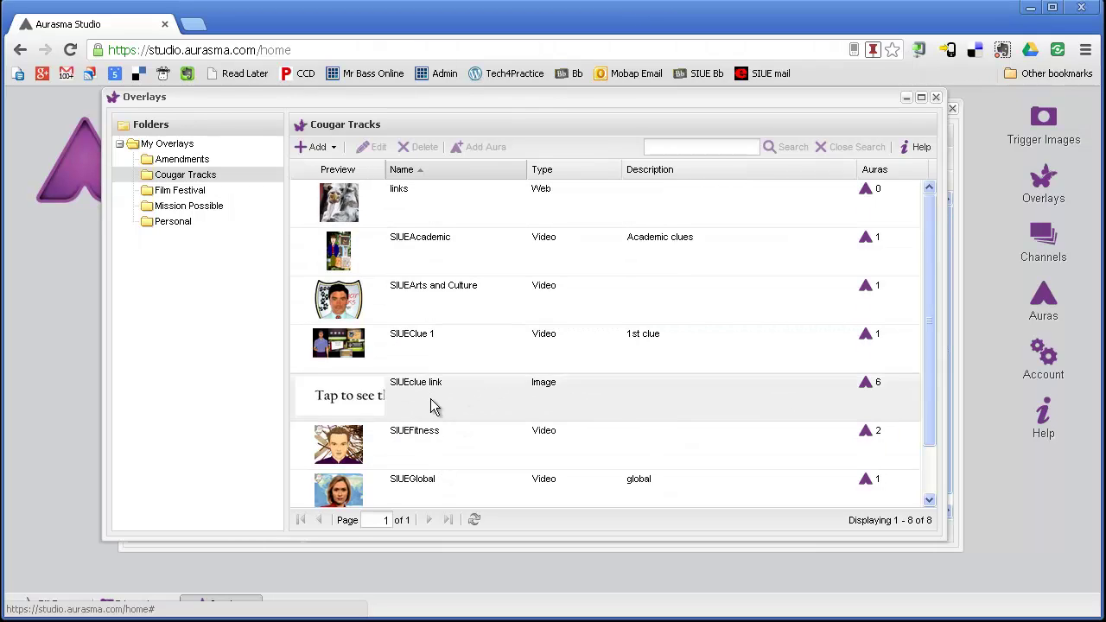
scroll(426, 389, "down", 1)
scroll(427, 397, "up", 1)
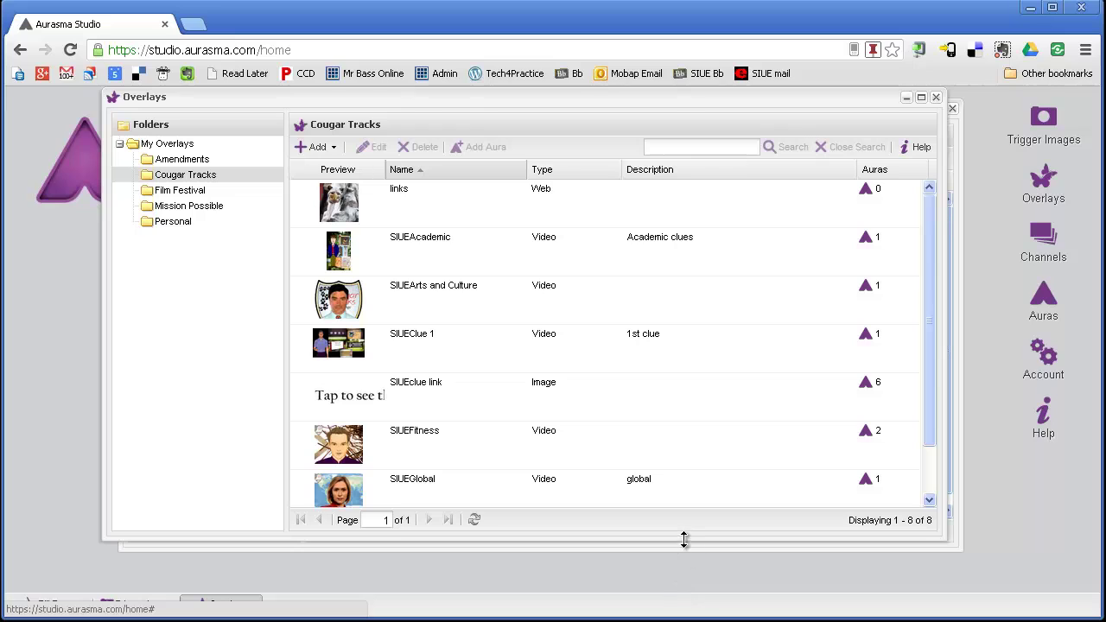
left_click_drag(684, 540, 678, 583)
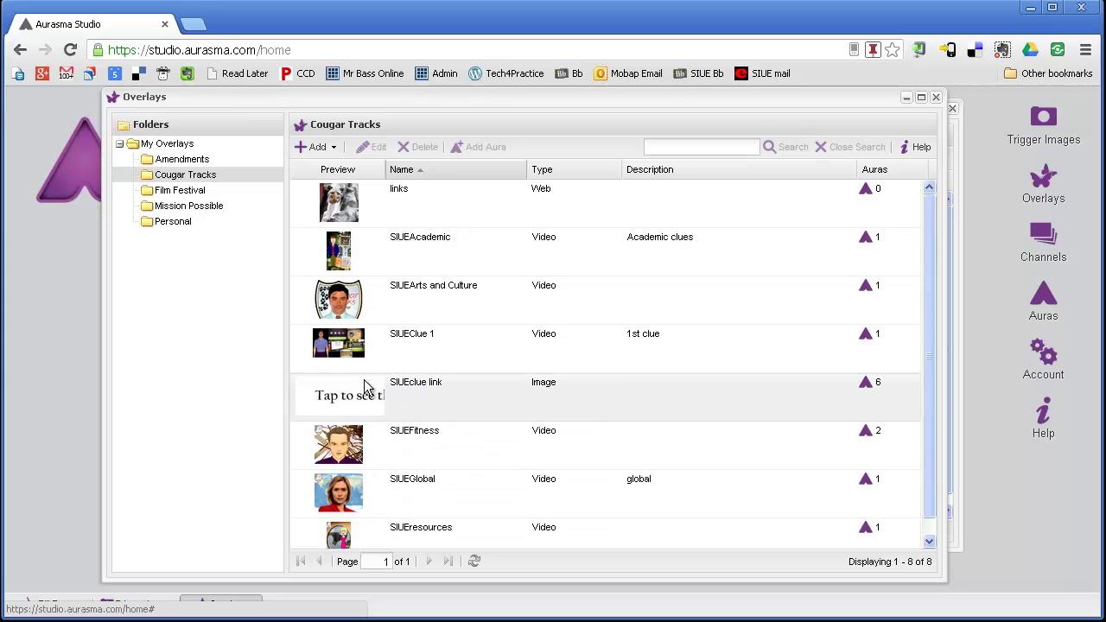
double_click(504, 404)
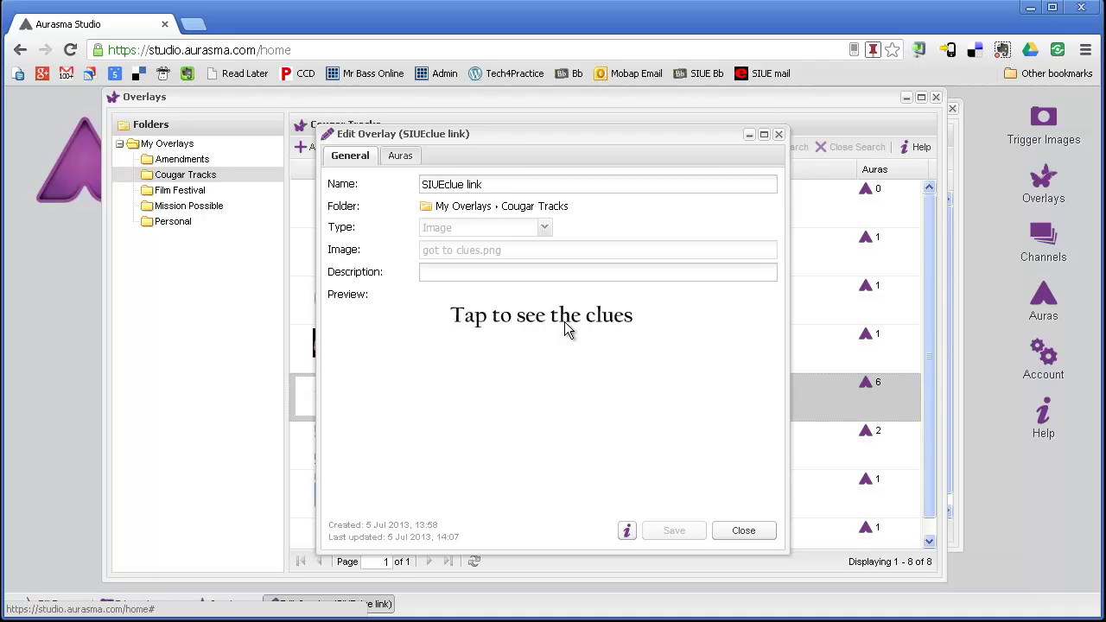
left_click(741, 530)
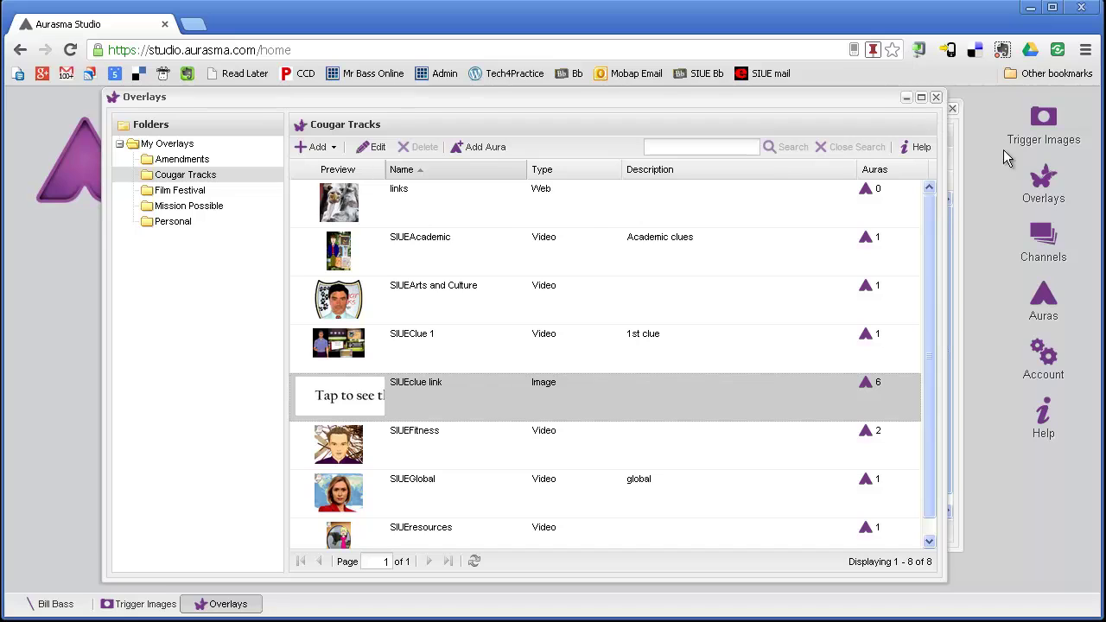
left_click(936, 96)
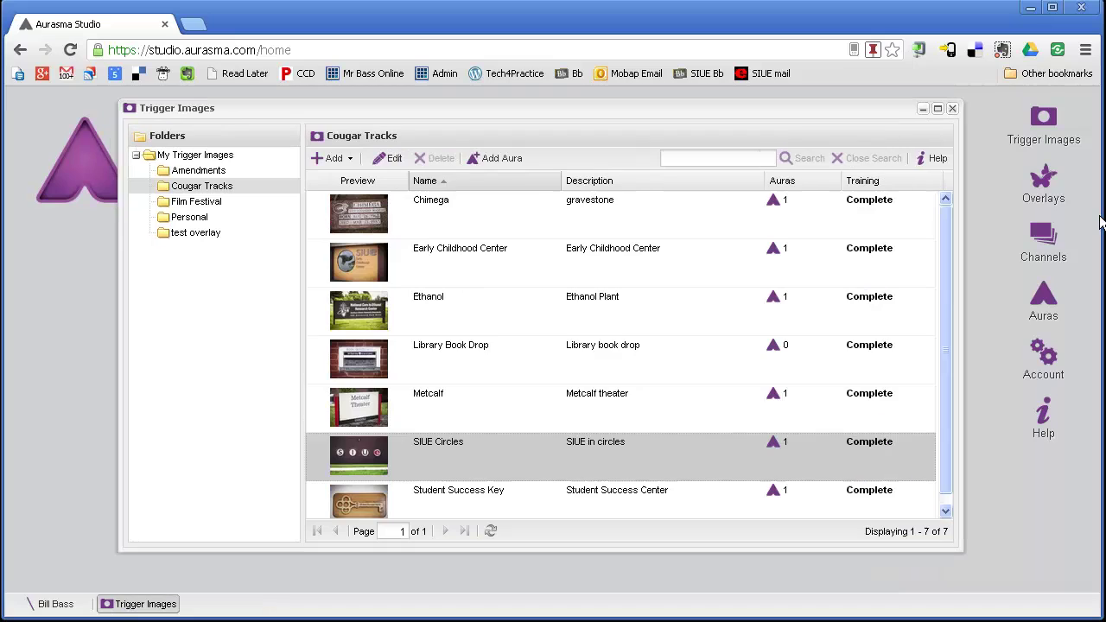
left_click(952, 108)
left_click(1052, 303)
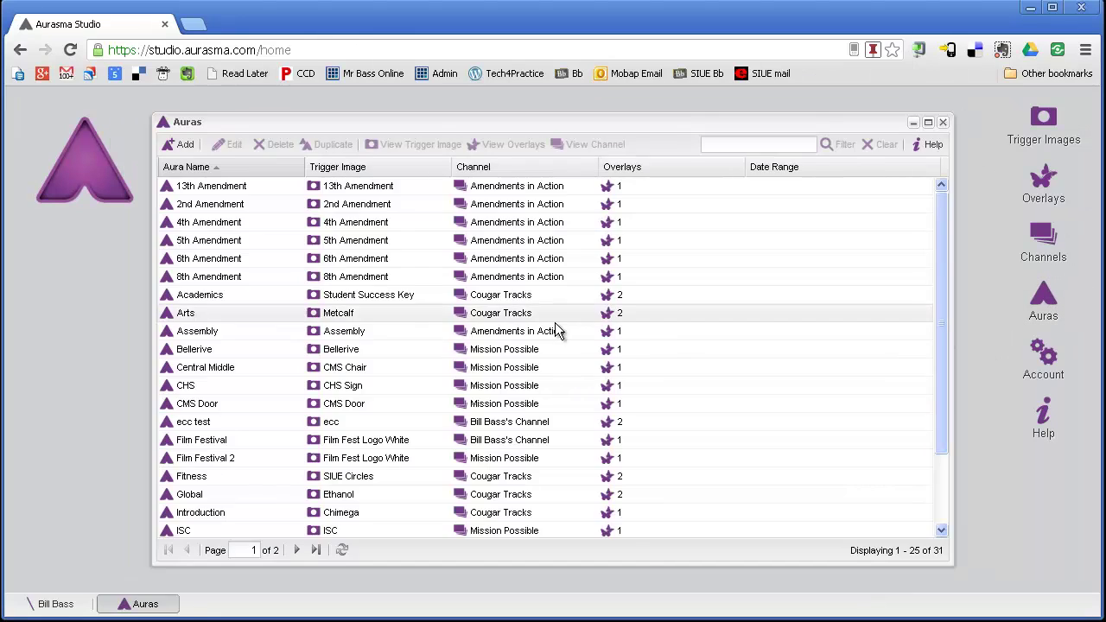
scroll(542, 332, "down", 3)
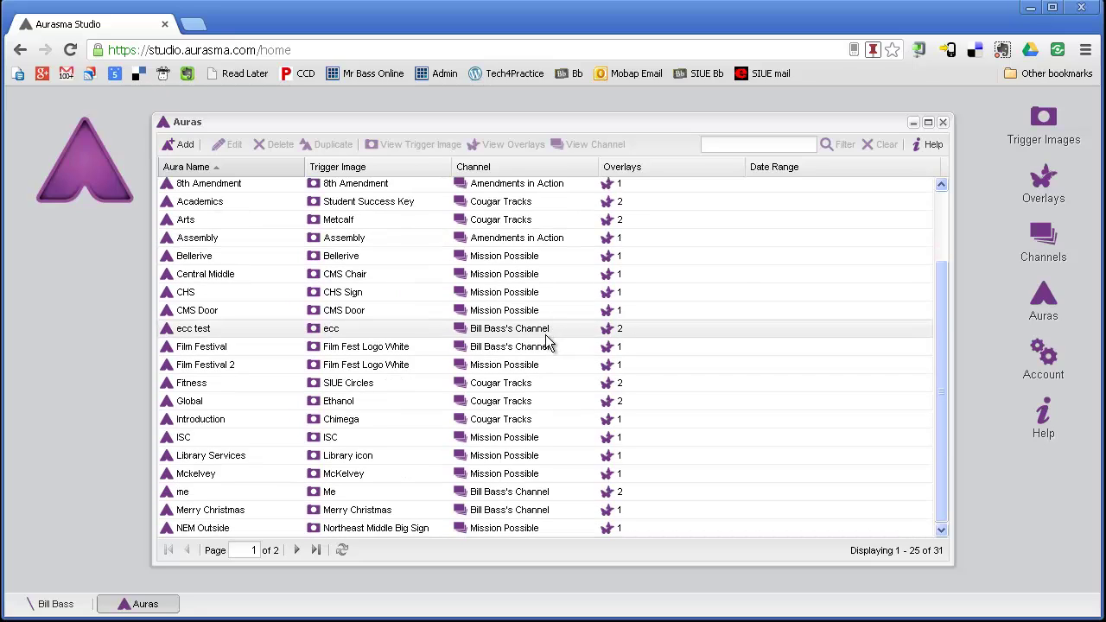
Step: Open the Fitness aura, zoom its preview out to 25%, and hide both overlays
double_click(346, 388)
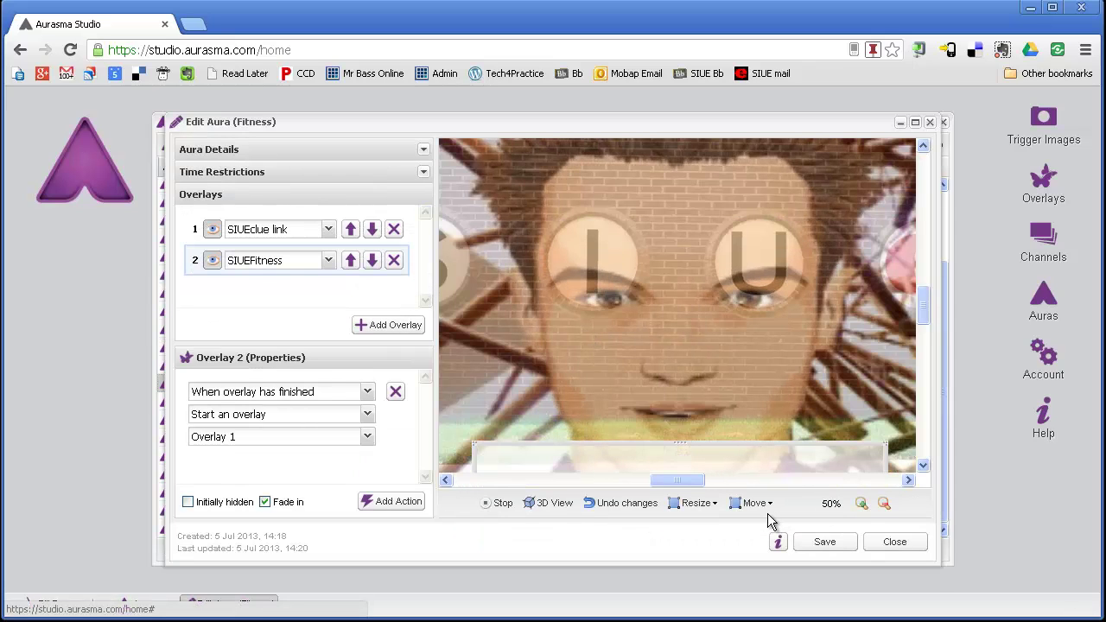
left_click(884, 502)
left_click(883, 502)
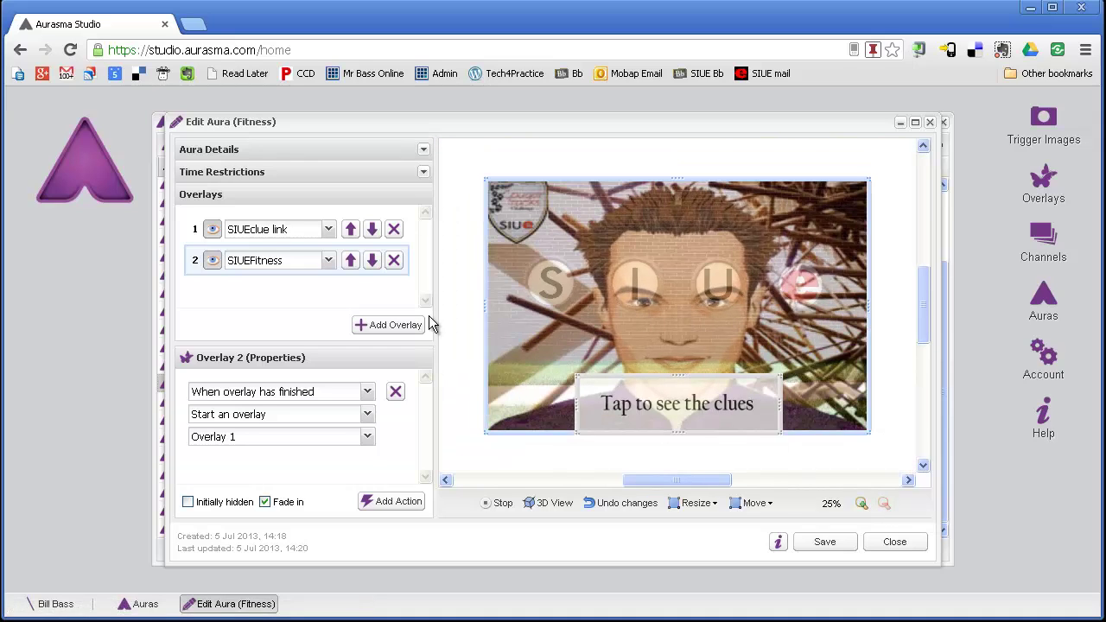
left_click(211, 230)
left_click(212, 260)
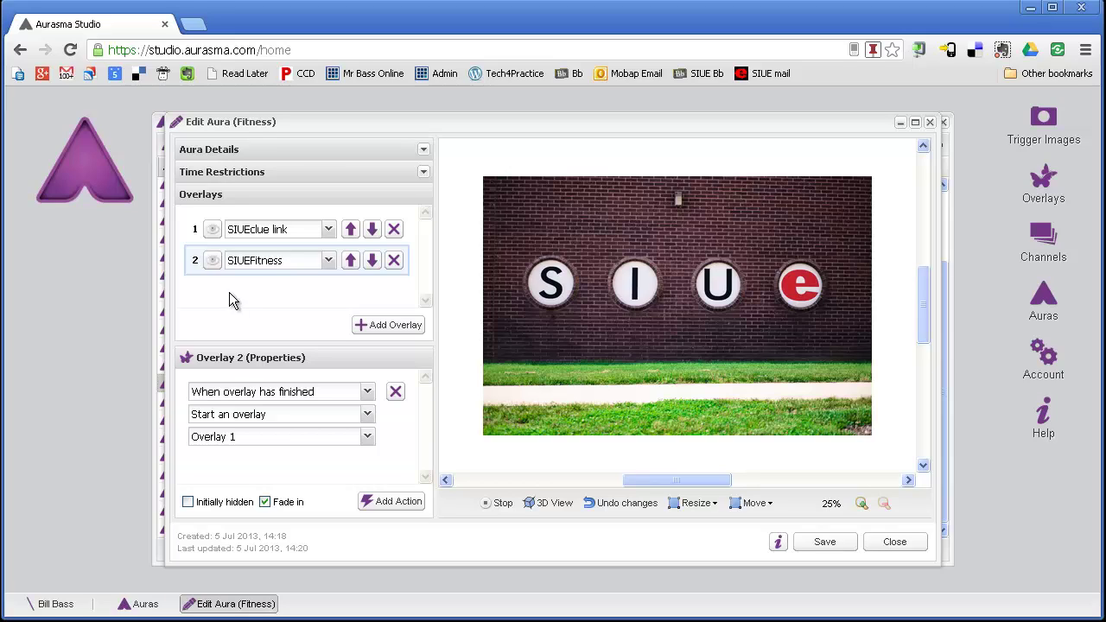
Step: Turn the SIUEFitness and 'Tap to see the clues' overlays back on in the preview
left_click(212, 260)
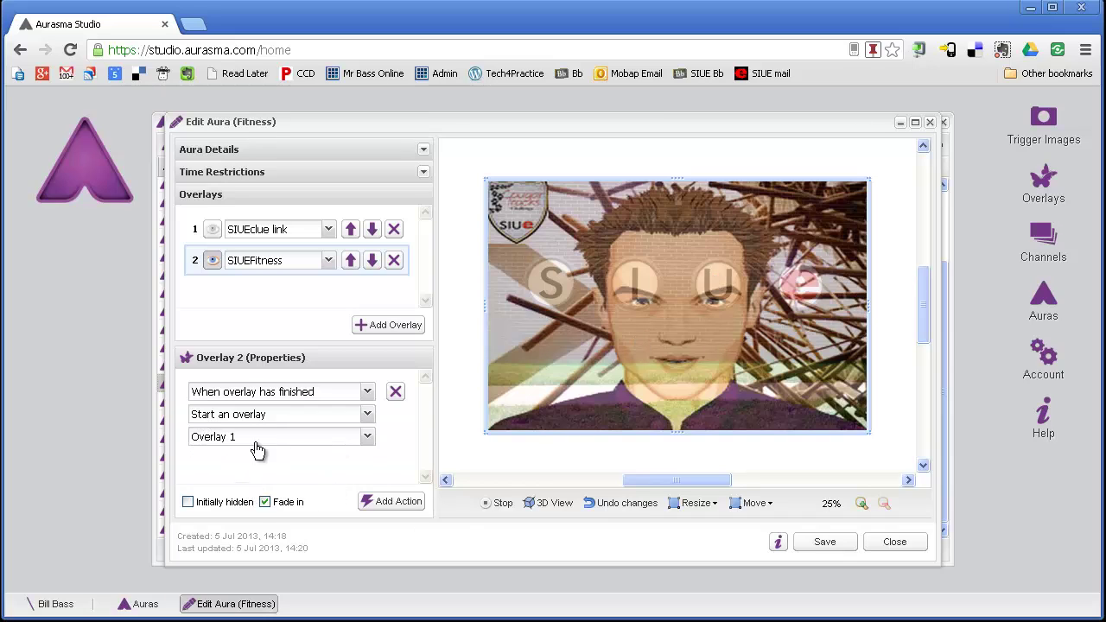
left_click(213, 230)
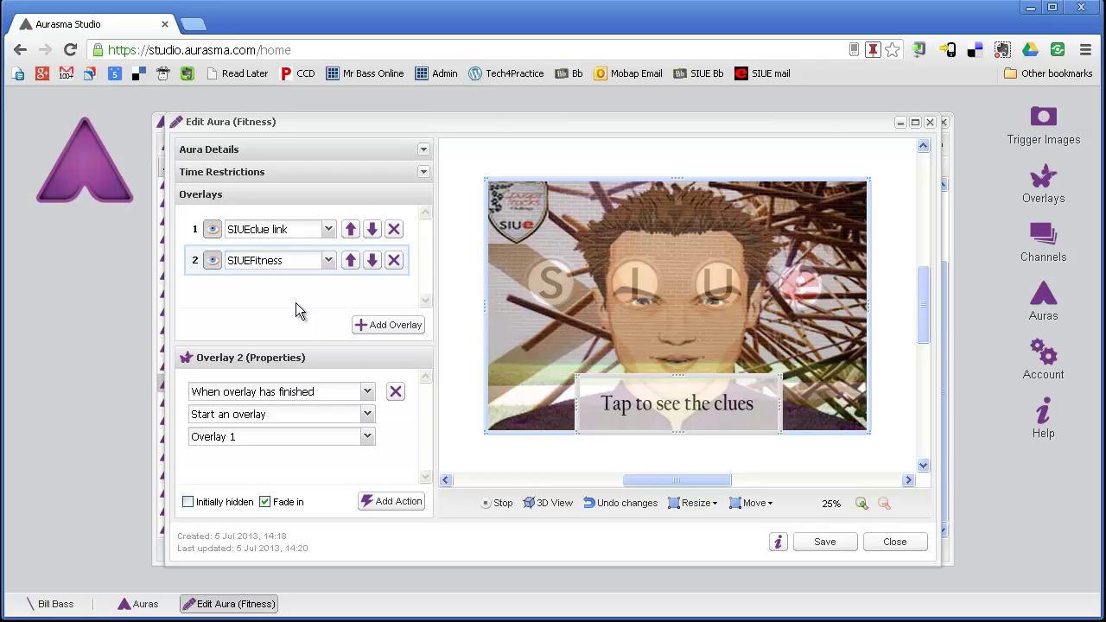
Step: Check the clue overlay's tap-to-load-URL action, then save the Fitness aura
left_click(239, 228)
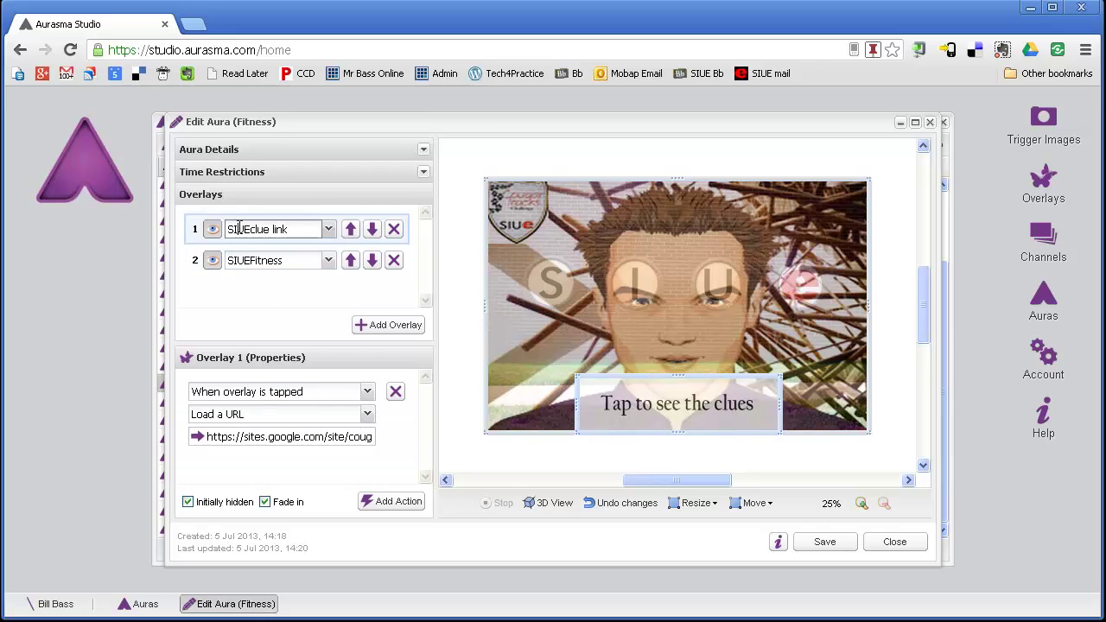
left_click(821, 546)
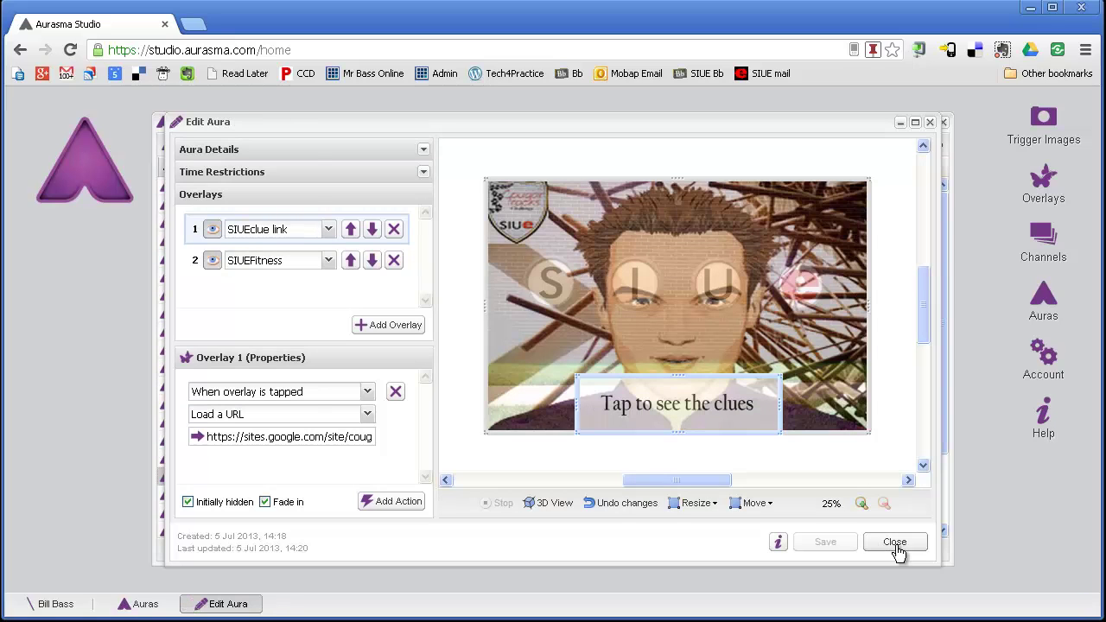
Step: Close the Edit Aura dialog and the Auras list window
left_click(894, 544)
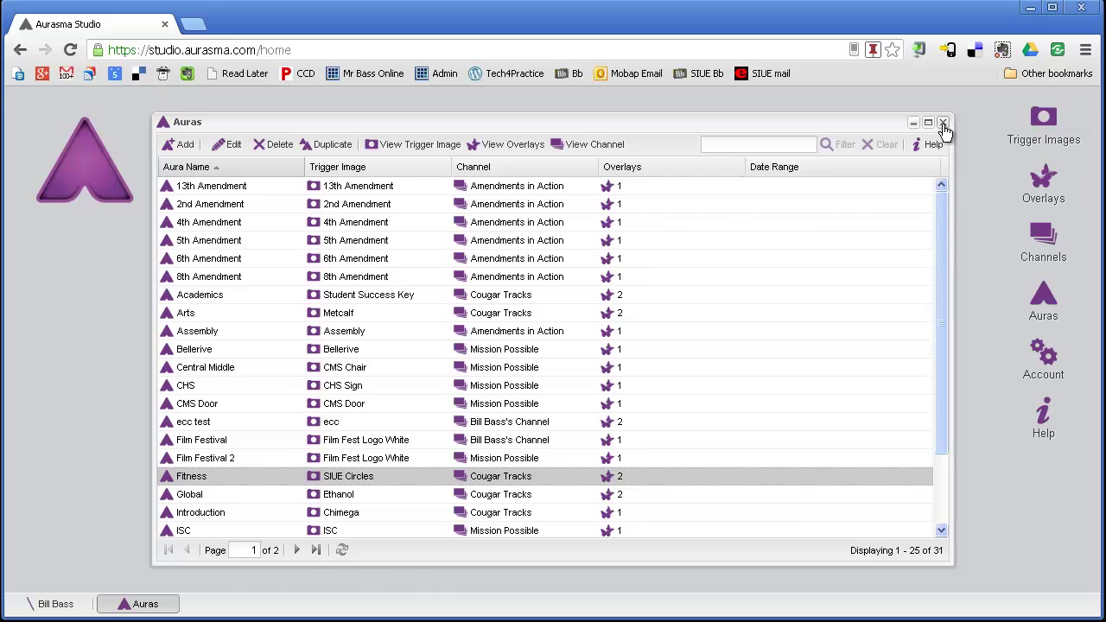
left_click(940, 122)
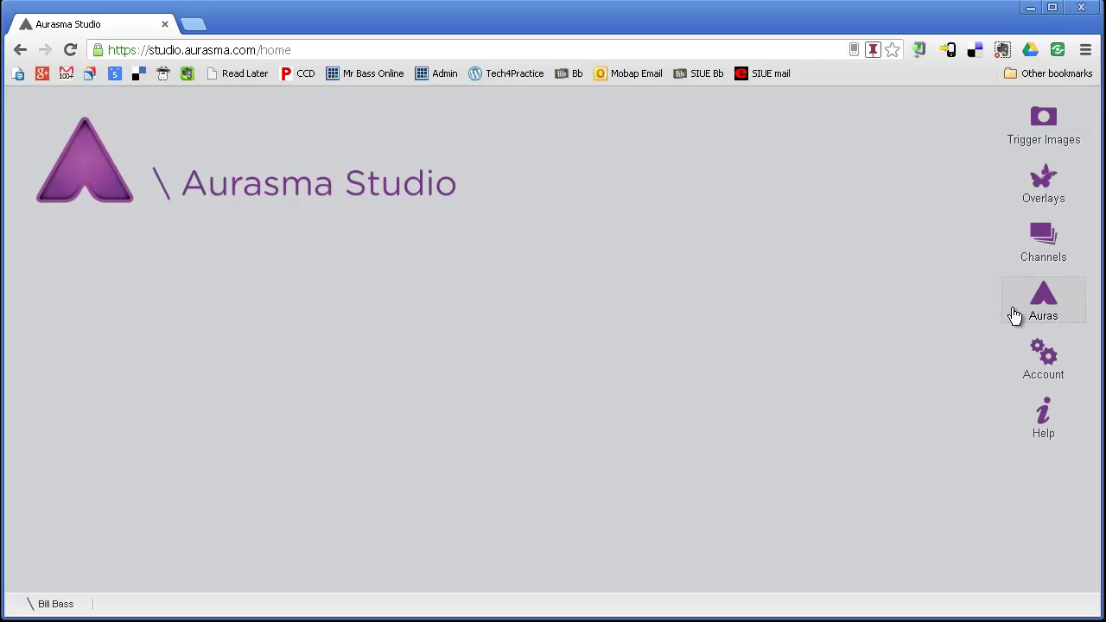
Step: Open the Cougar Tracks channel from the SIUE folder and list its six auras
left_click(1046, 257)
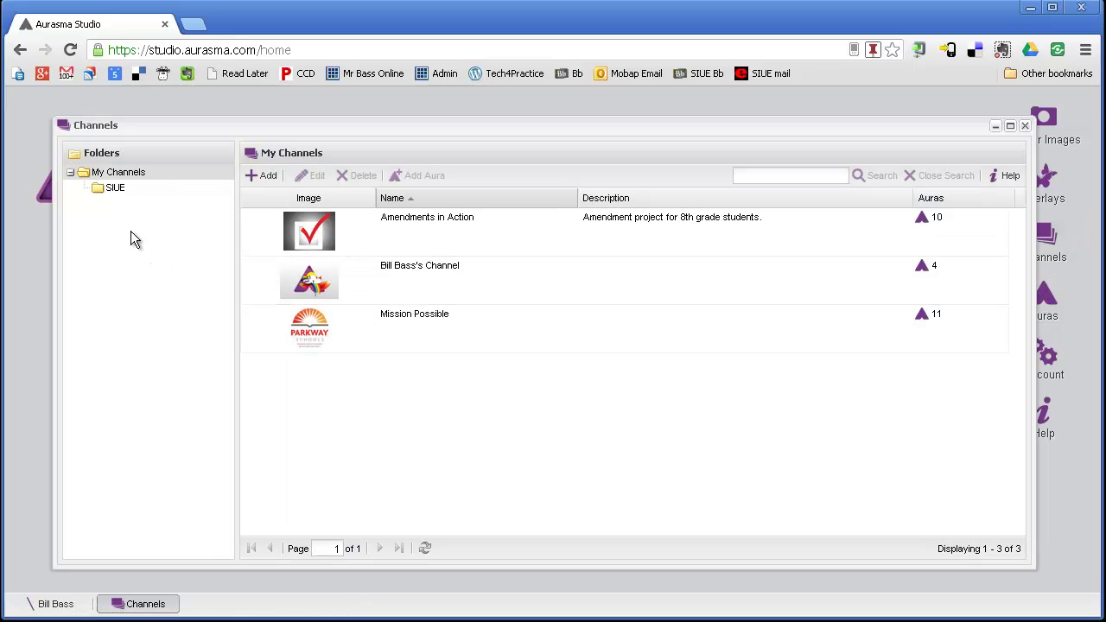
left_click(117, 190)
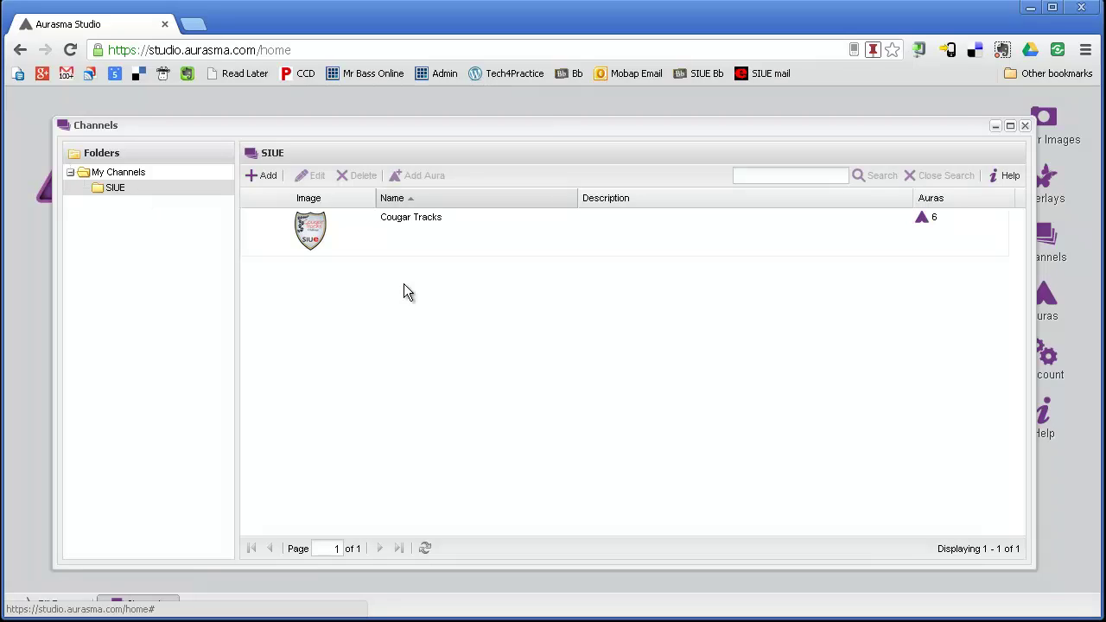
double_click(374, 238)
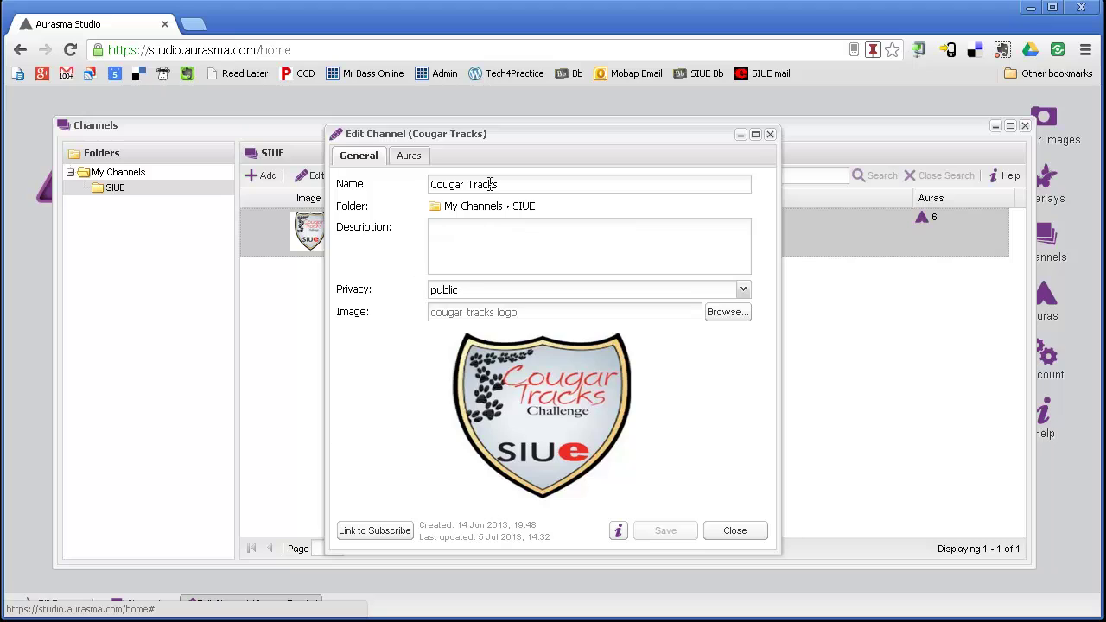
left_click(410, 157)
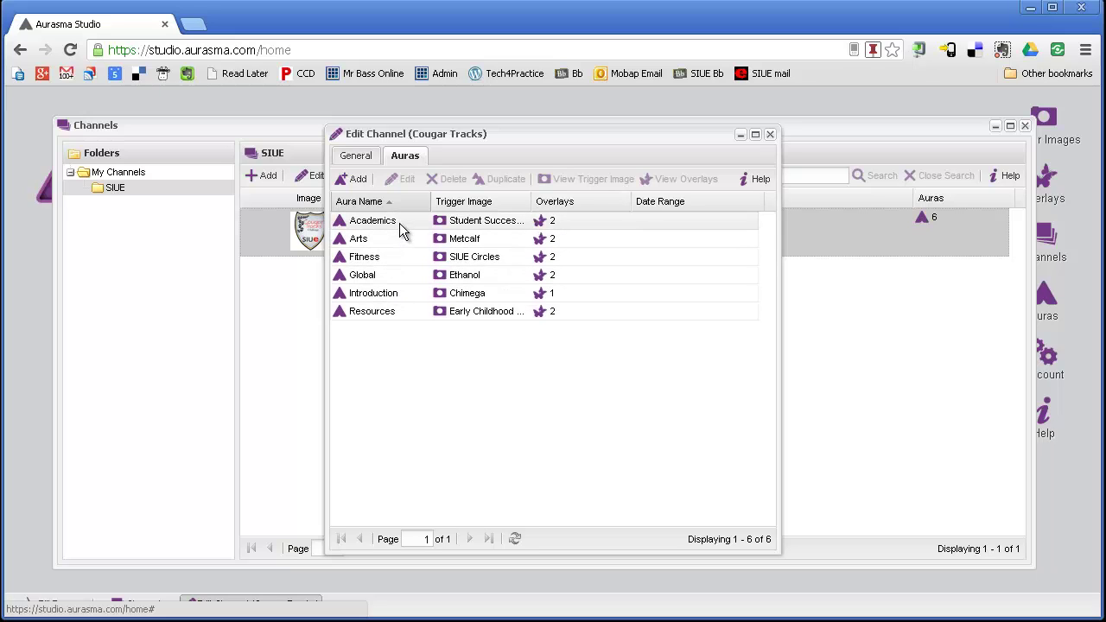
Step: Check the Cougar Tracks subscription link under General, then close the channel editor
left_click(350, 157)
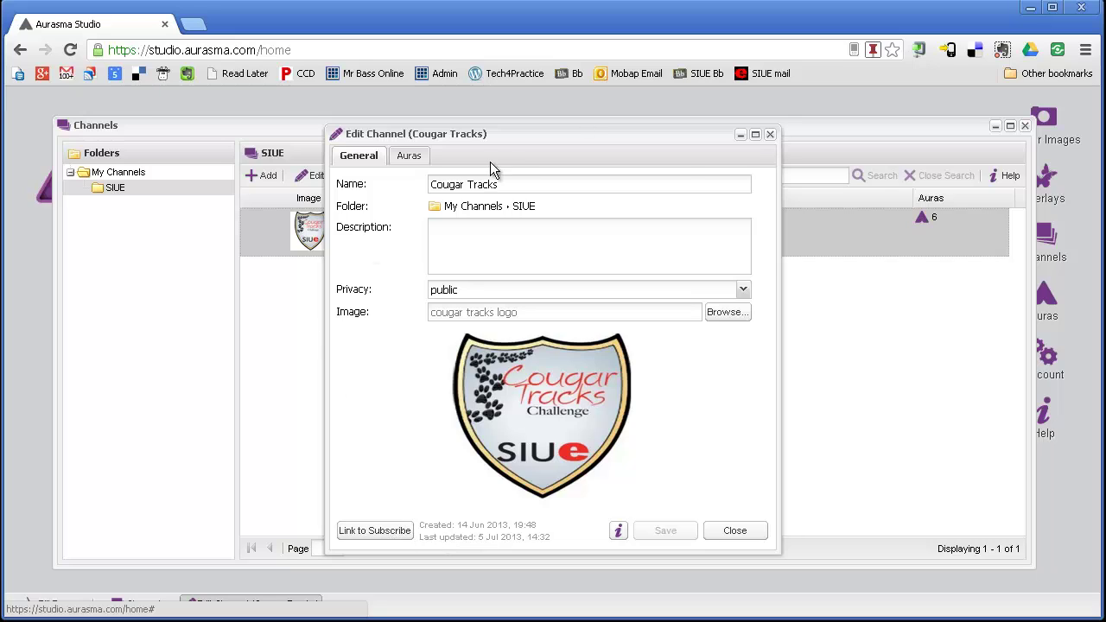
left_click(372, 534)
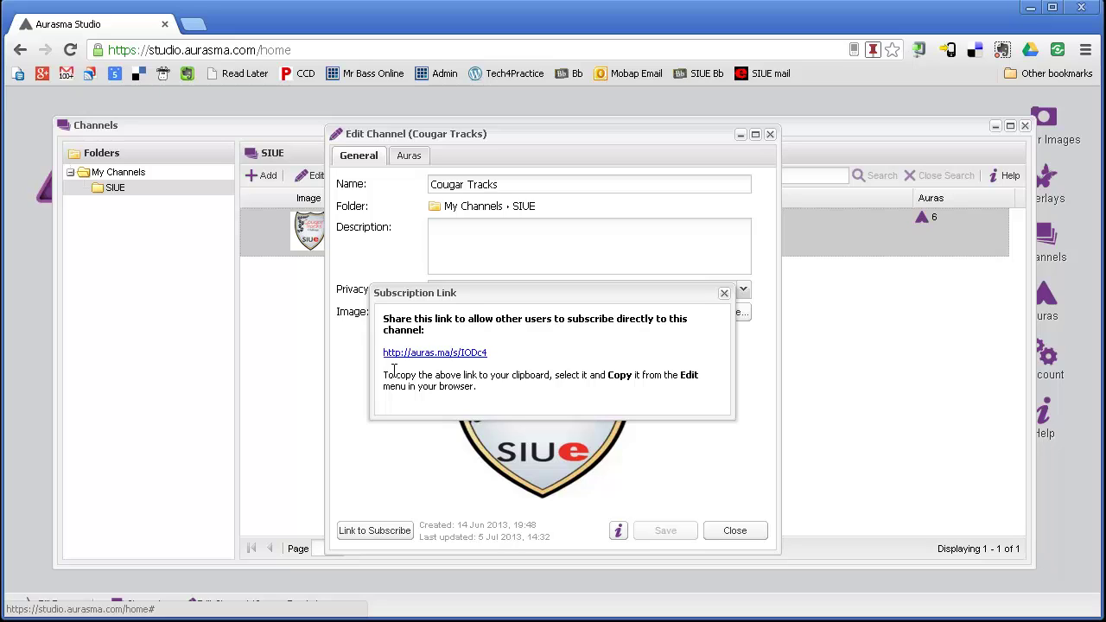
left_click(724, 297)
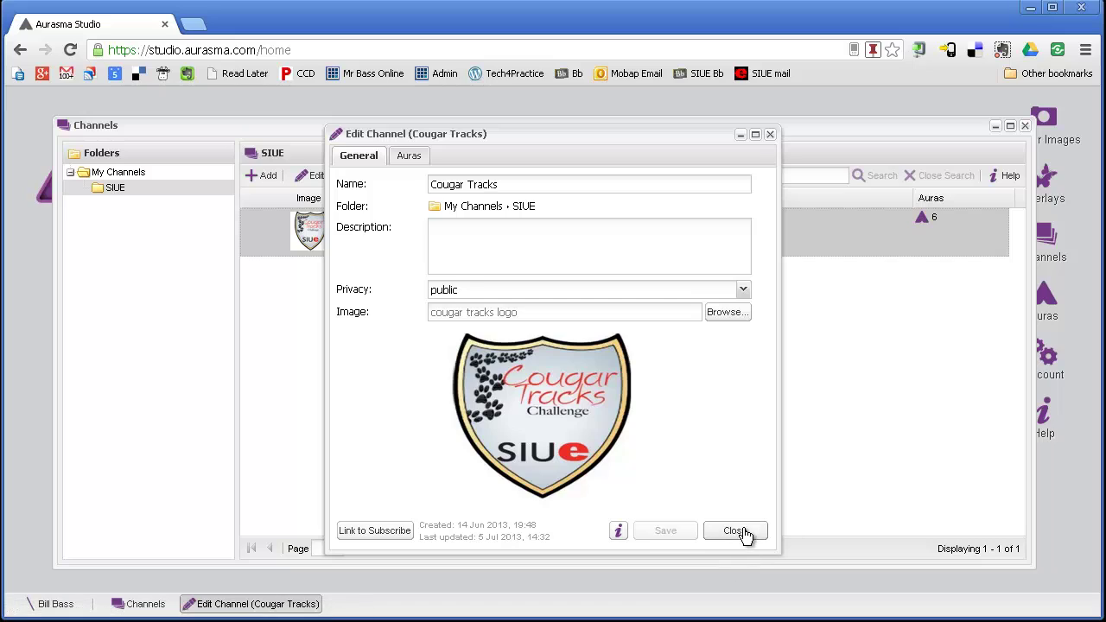
left_click(739, 531)
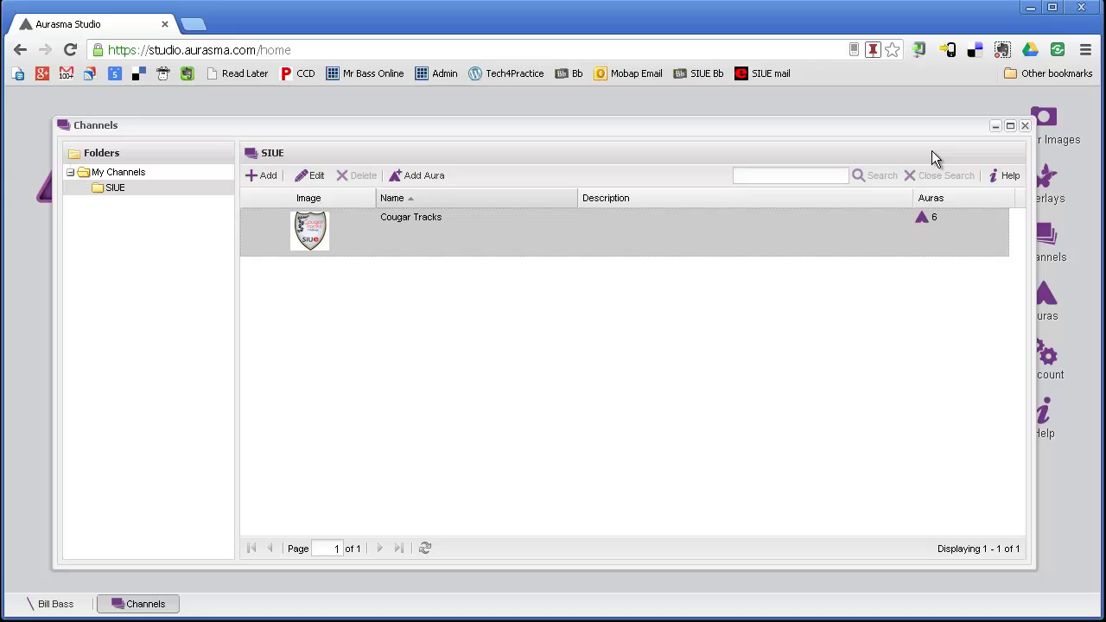
Step: Close the SIUE Channels window to reveal the Studio home page
left_click(1025, 126)
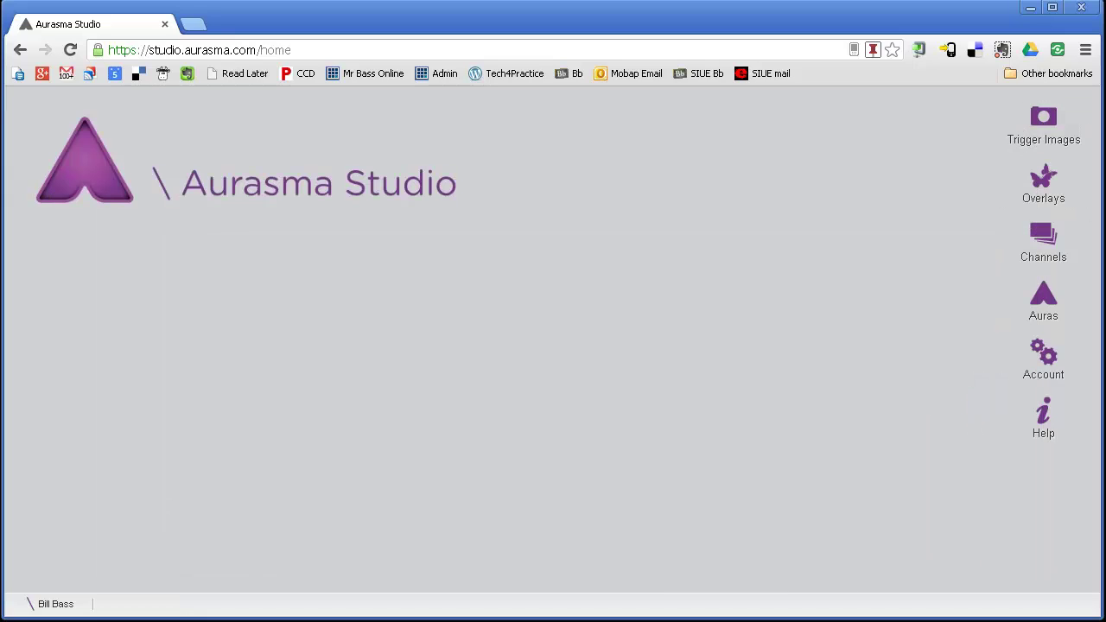